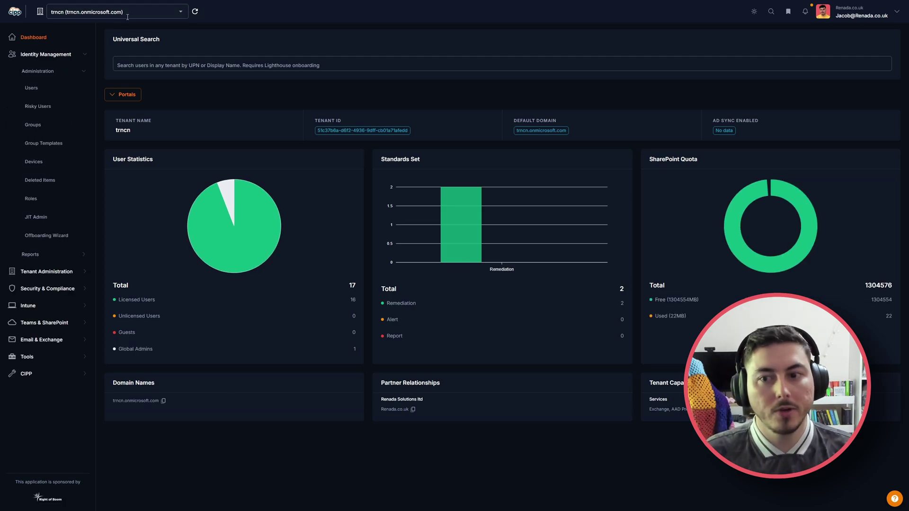
# Keep the trncn tenant and open a user's View User page from the Users list
pyautogui.click(128, 12)
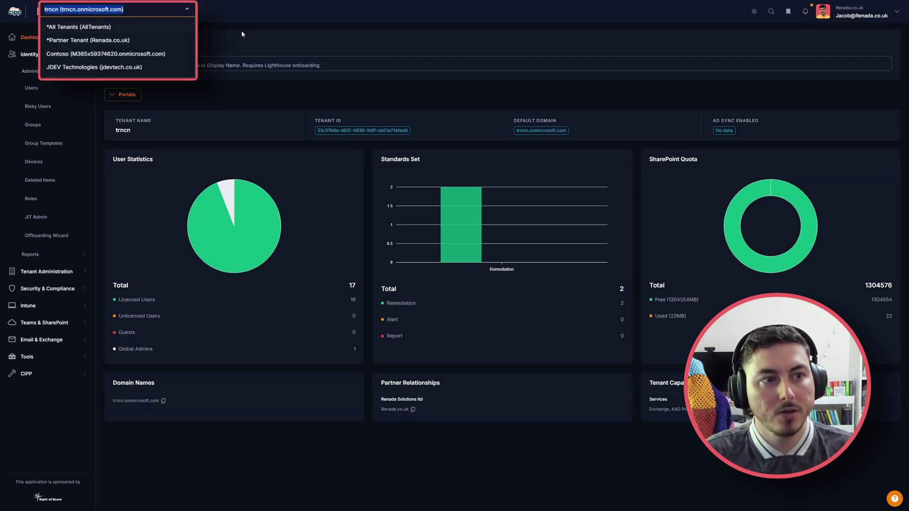
pyautogui.press('Escape')
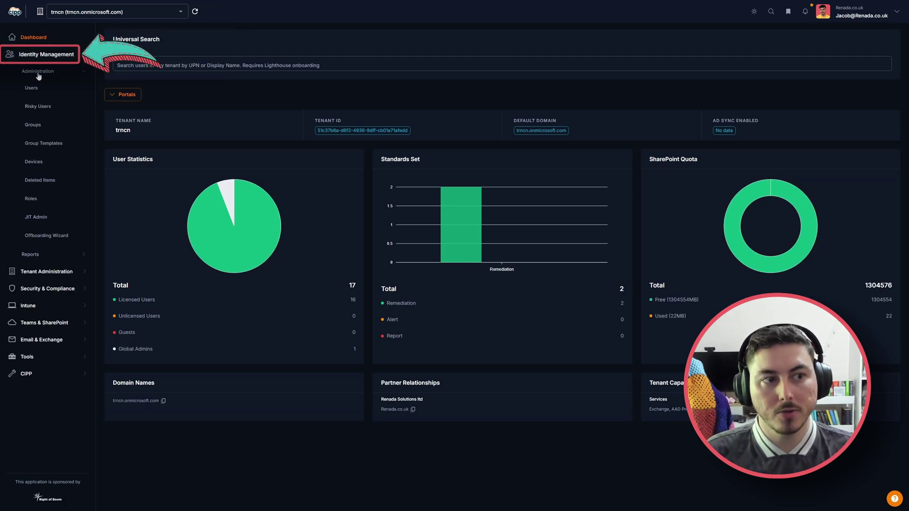
pyautogui.click(39, 92)
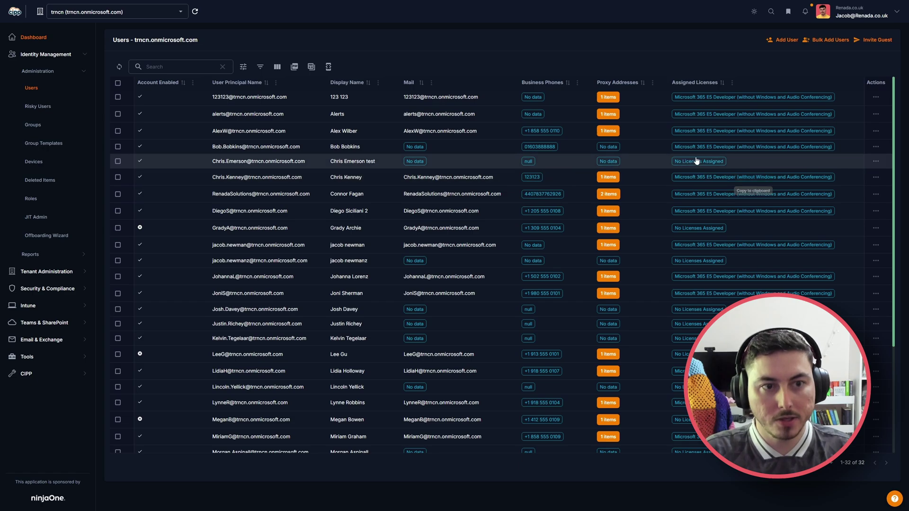
pyautogui.click(876, 148)
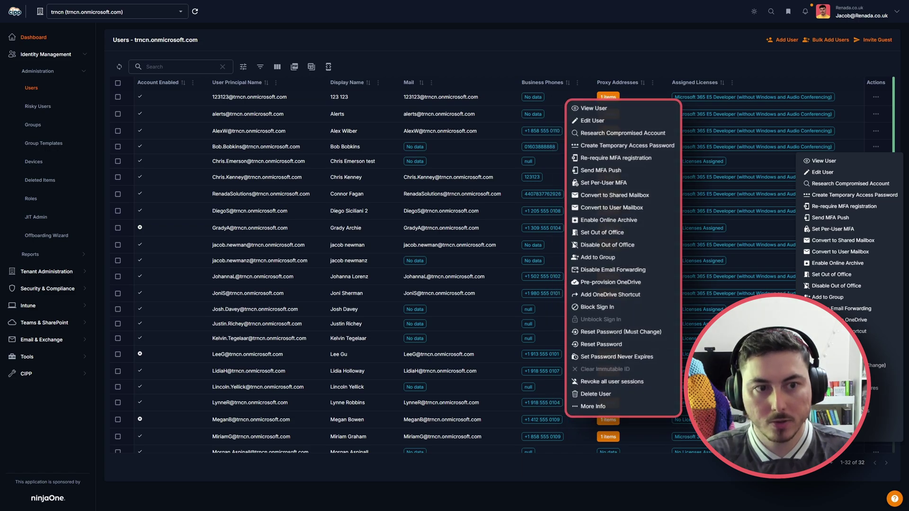
pyautogui.click(790, 152)
pyautogui.click(876, 147)
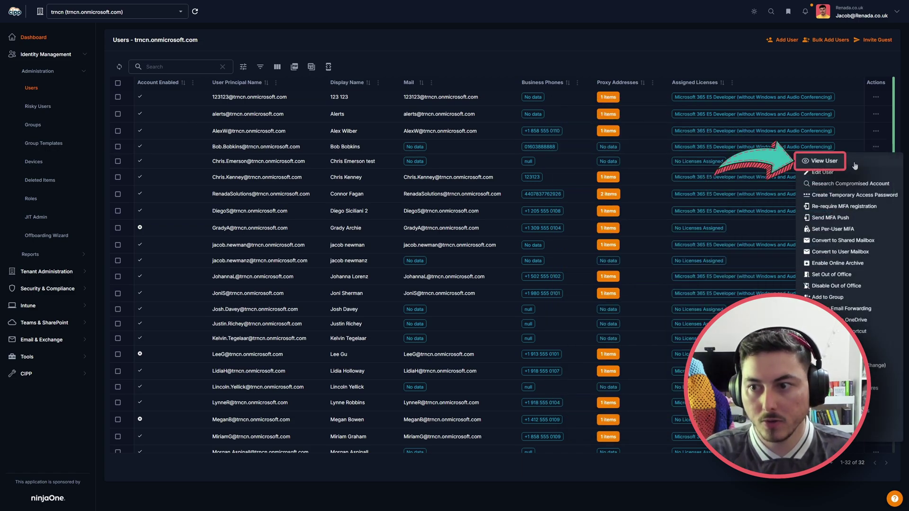
pyautogui.click(836, 160)
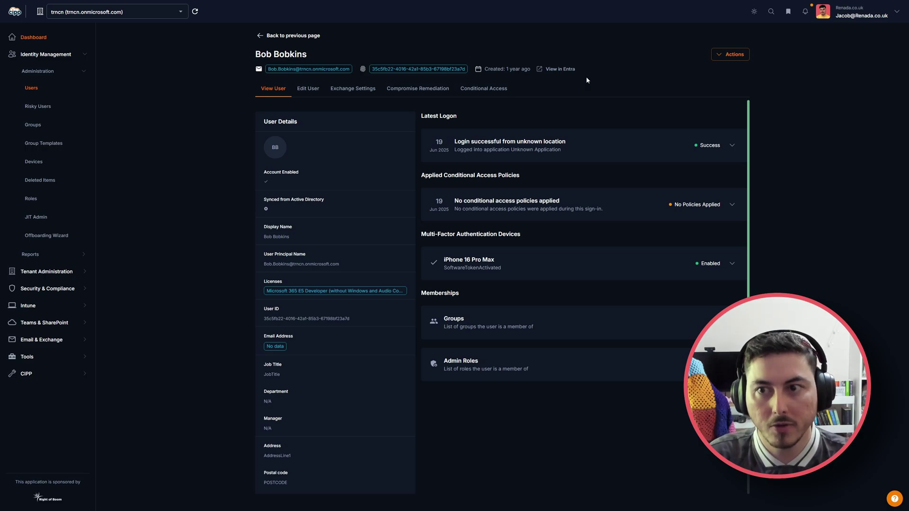
# Send an MFA push to this user from Actions and confirm the request
pyautogui.click(730, 54)
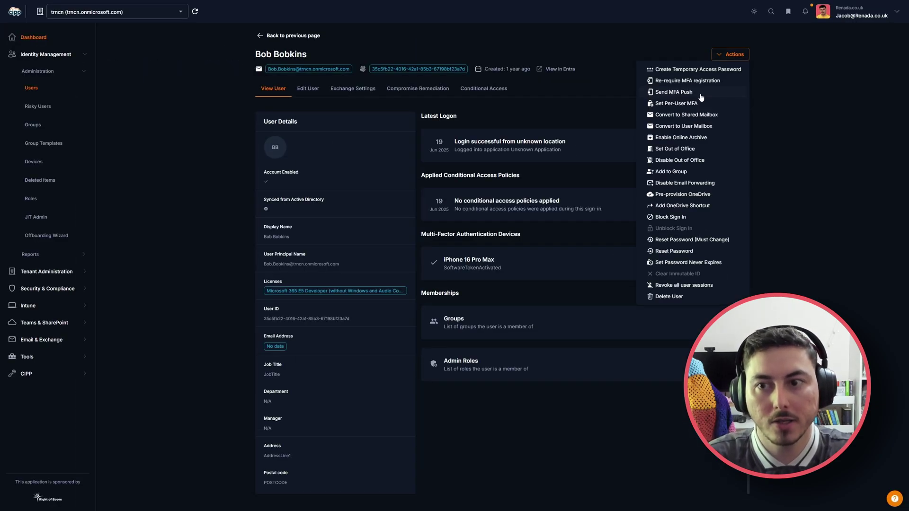
pyautogui.click(701, 92)
pyautogui.click(534, 282)
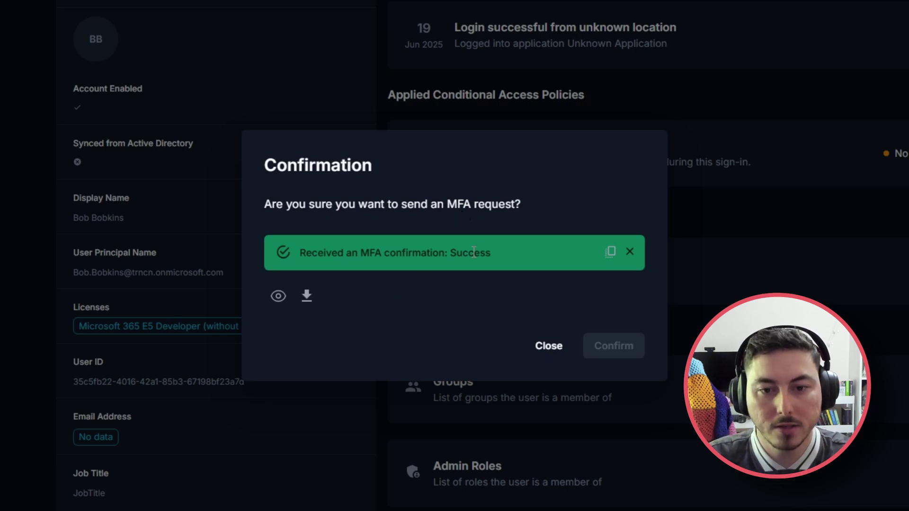
# Highlight the 'Received an MFA confirmation: Success' message, then close the confirmation
pyautogui.moveTo(504, 259); pyautogui.dragTo(345, 256)
pyautogui.click(556, 305)
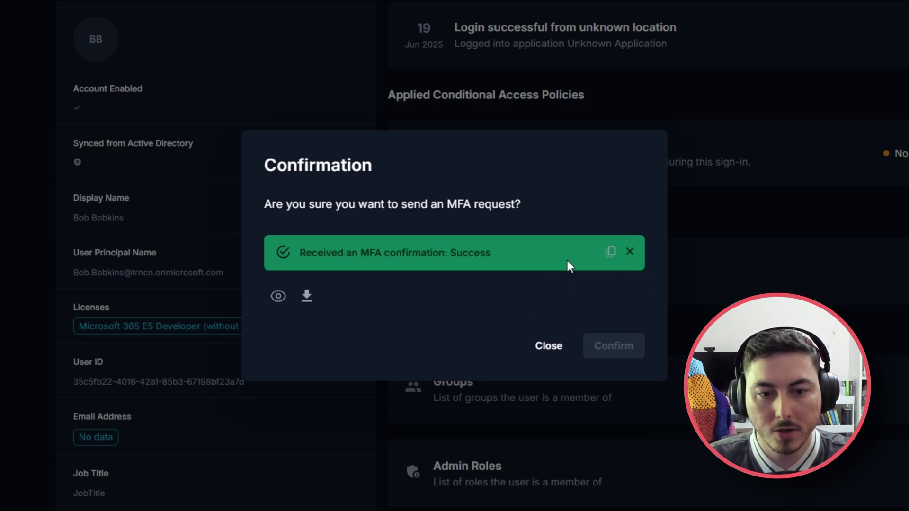
pyautogui.click(549, 345)
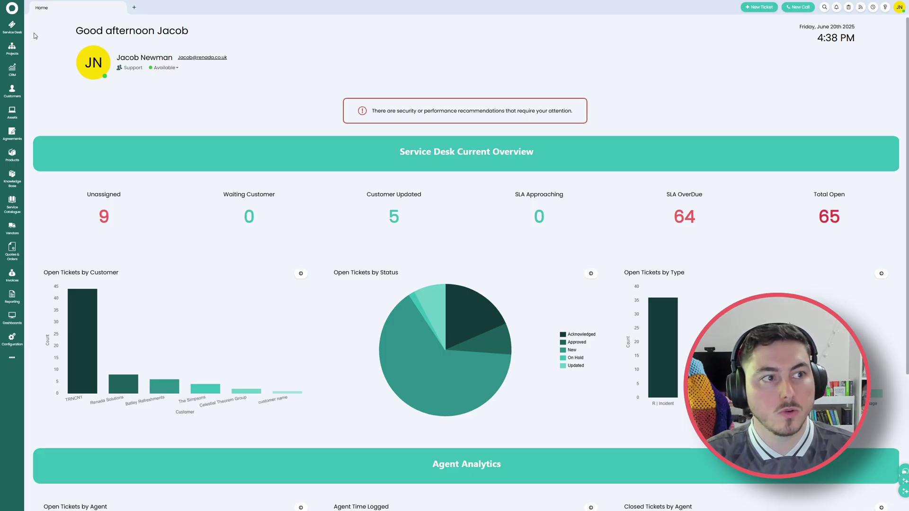
# Open ticket 1061 from the Service Desk and add a Verify User form
pyautogui.click(12, 26)
pyautogui.click(585, 118)
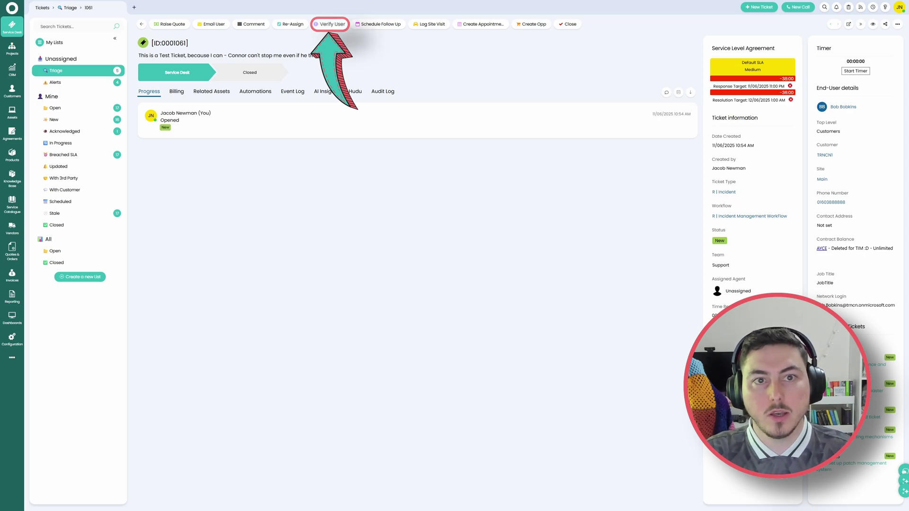
pyautogui.click(330, 24)
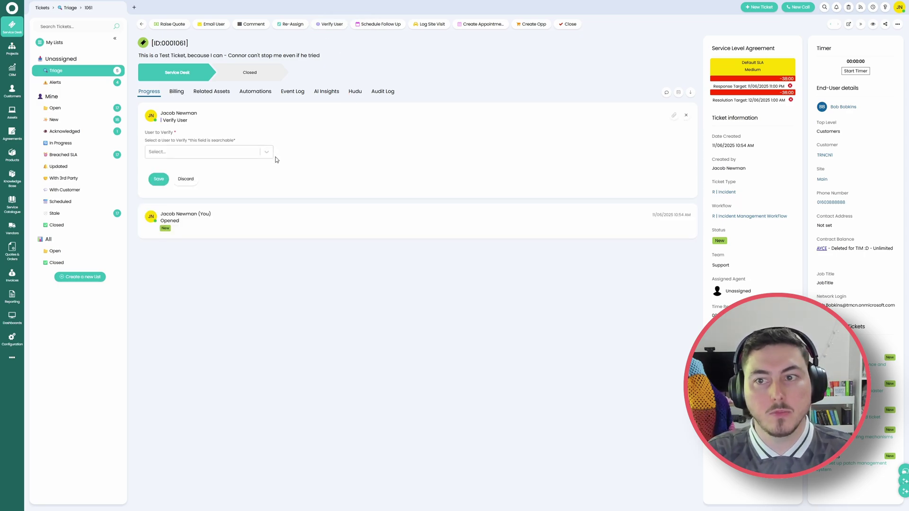
# Choose the user in User to Verify, filtered by 'Jo', and save to run verification
pyautogui.click(249, 152)
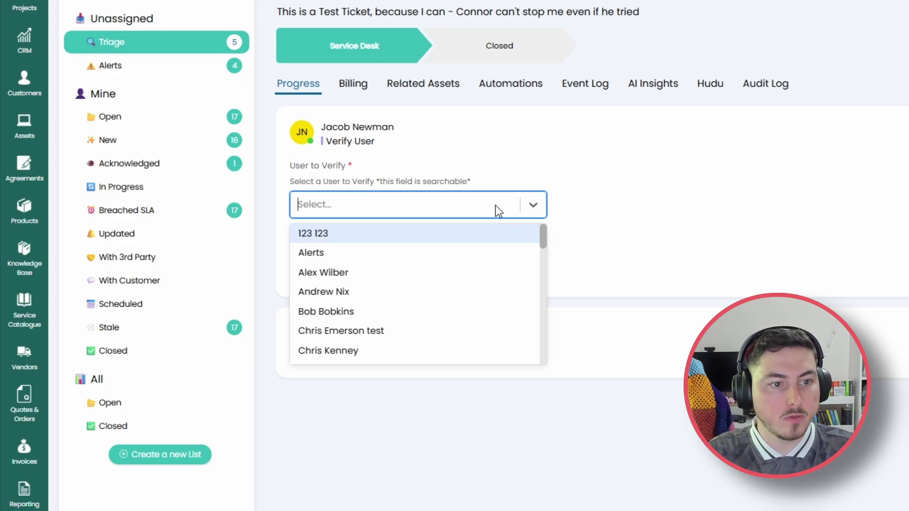
pyautogui.write('Jo')
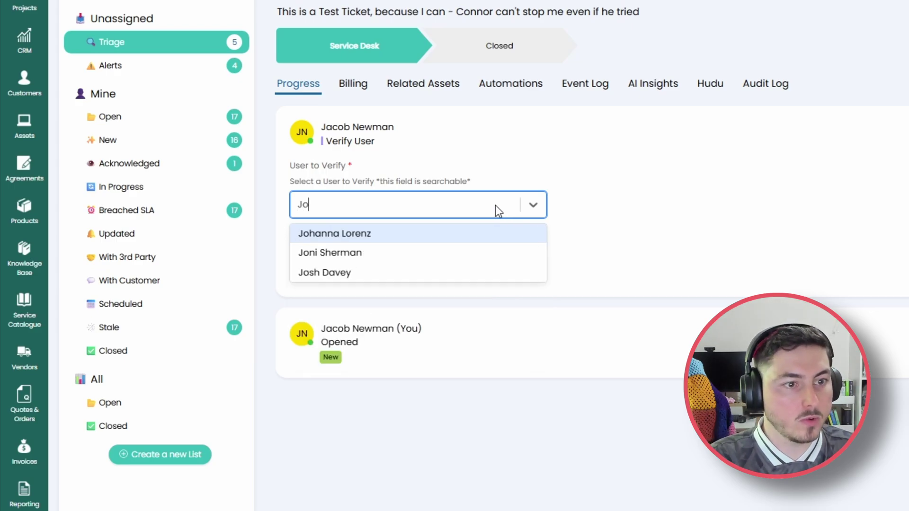
pyautogui.click(447, 256)
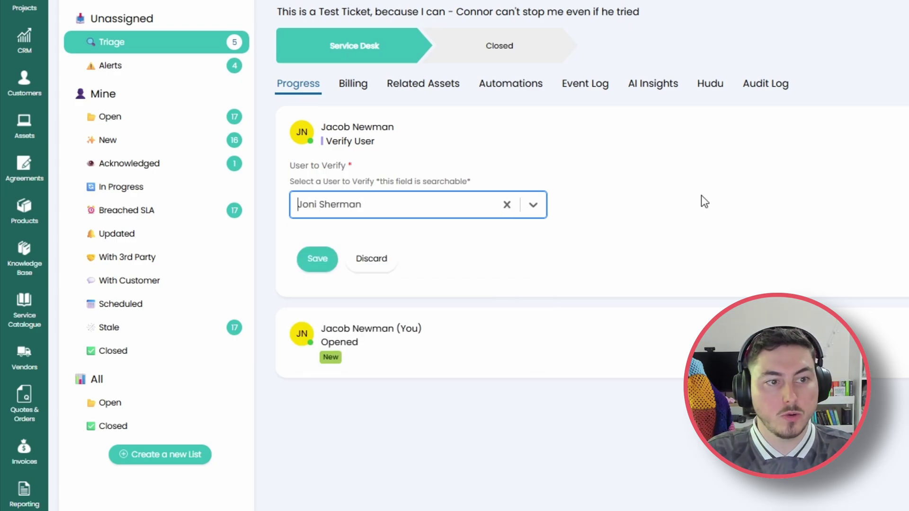
pyautogui.click(317, 259)
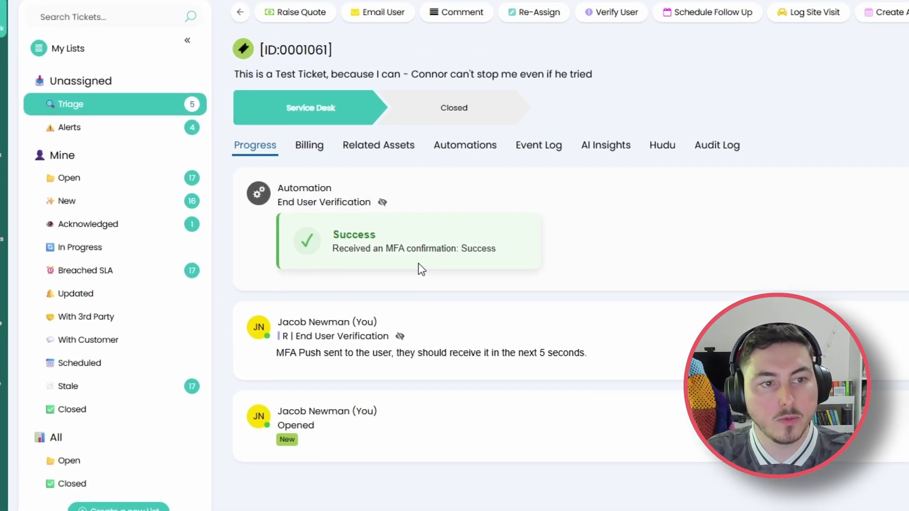
# Highlight the 'Received an MFA confirmation: Success' note on the ticket
pyautogui.moveTo(190, 134); pyautogui.dragTo(246, 139)
pyautogui.click(560, 260)
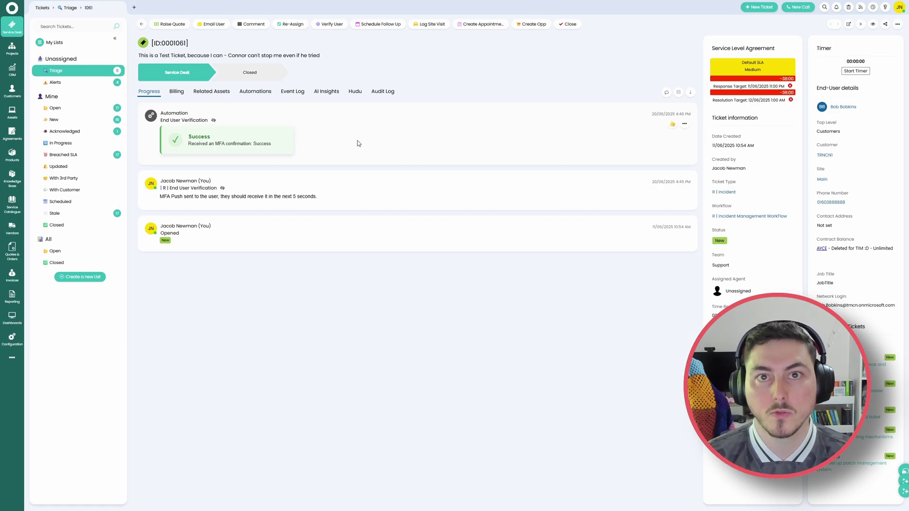
pyautogui.doubleClick(233, 143)
pyautogui.click(291, 146)
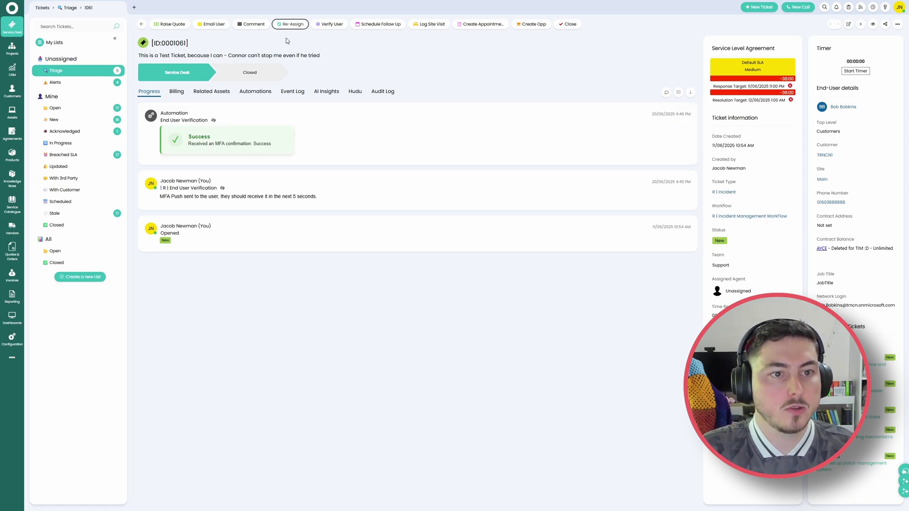
# Discard the accidental Re-Assign form and rerun Verify User for the same user, filtered by 'jon'
pyautogui.click(290, 24)
pyautogui.click(185, 238)
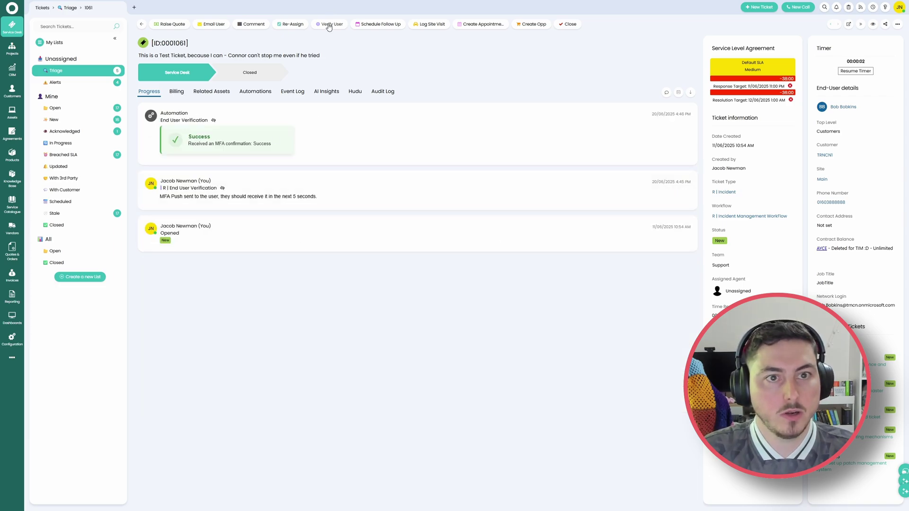
pyautogui.click(330, 24)
pyautogui.click(205, 158)
pyautogui.write('jon')
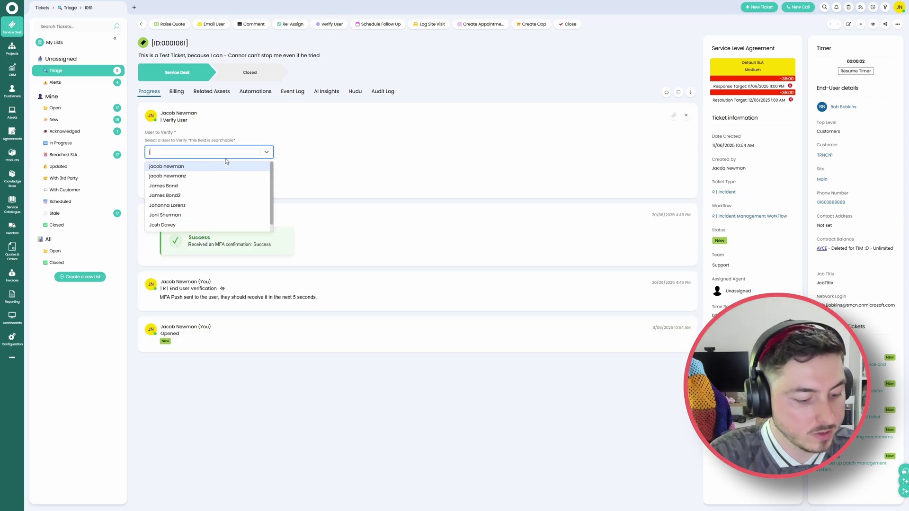
pyautogui.click(228, 167)
pyautogui.click(159, 179)
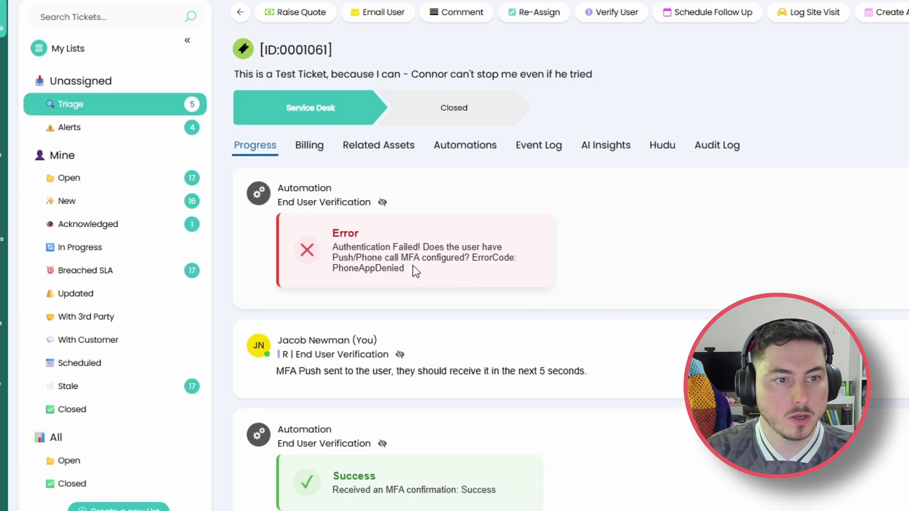
# Highlight the Authentication Failed error and its PhoneAppDenied code in the ticket log
pyautogui.moveTo(330, 232); pyautogui.dragTo(477, 280)
pyautogui.click(394, 257)
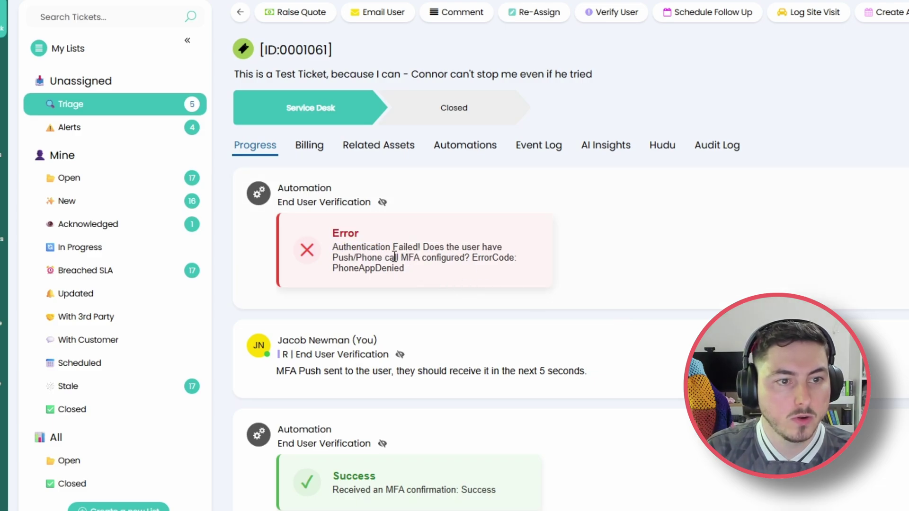
pyautogui.moveTo(375, 246); pyautogui.dragTo(460, 247)
pyautogui.click(469, 276)
pyautogui.moveTo(354, 258); pyautogui.dragTo(455, 273)
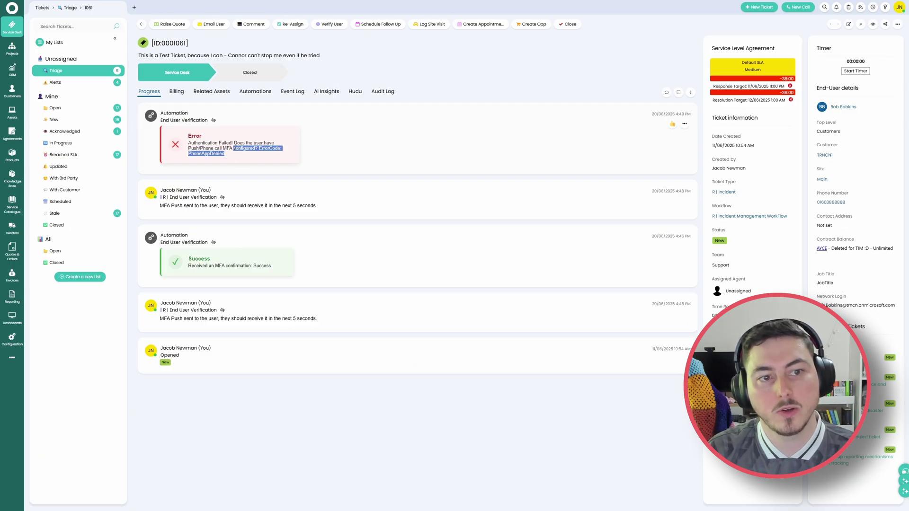
pyautogui.moveTo(325, 242); pyautogui.dragTo(428, 257)
pyautogui.click(766, 279)
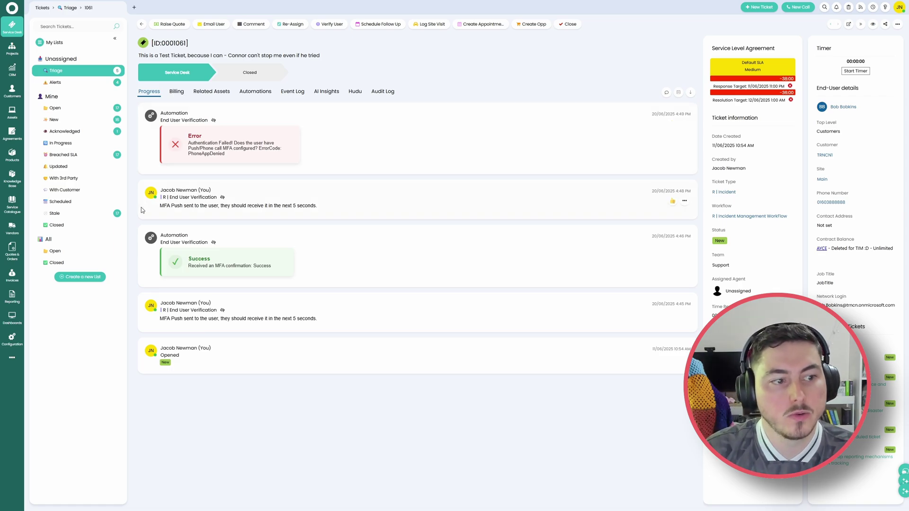
# Open the R | CIPP | End User Verification runbook from Integration Runbooks and edit its flow chart
pyautogui.click(12, 339)
pyautogui.click(444, 289)
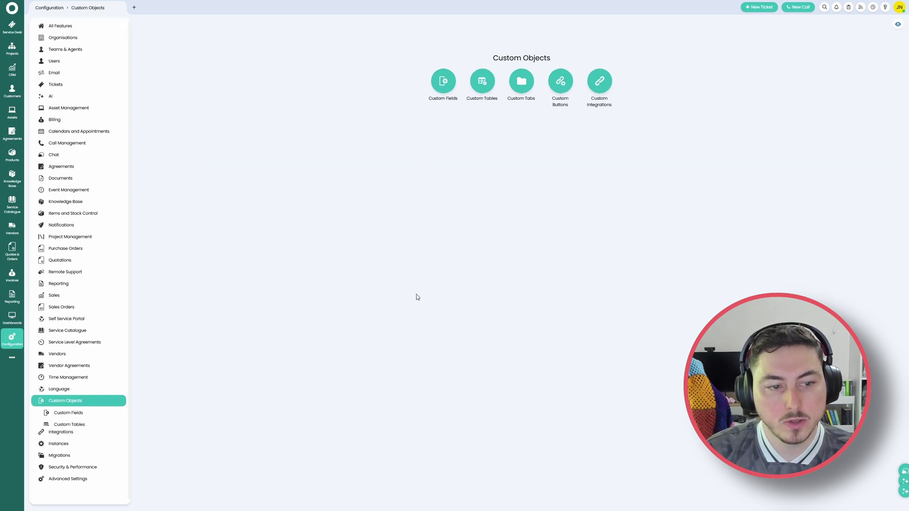
pyautogui.click(119, 457)
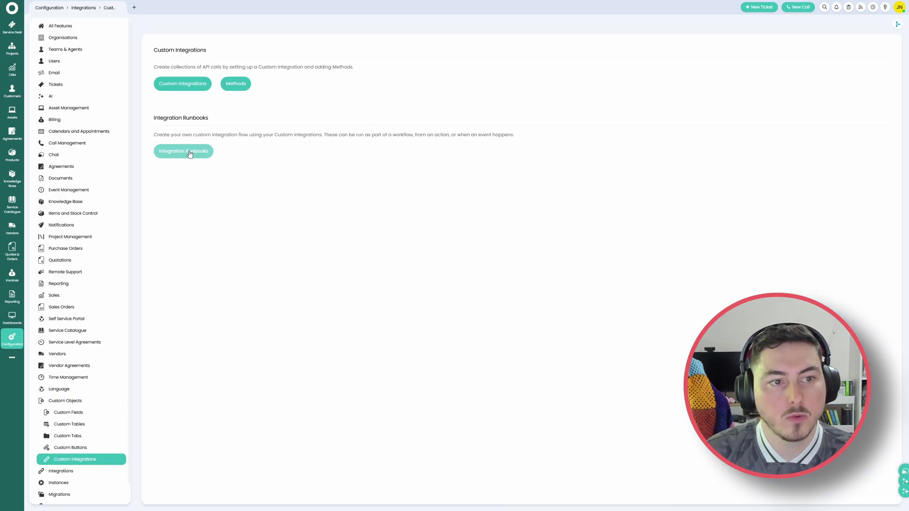
pyautogui.click(189, 151)
pyautogui.scroll(-4, 228, 112)
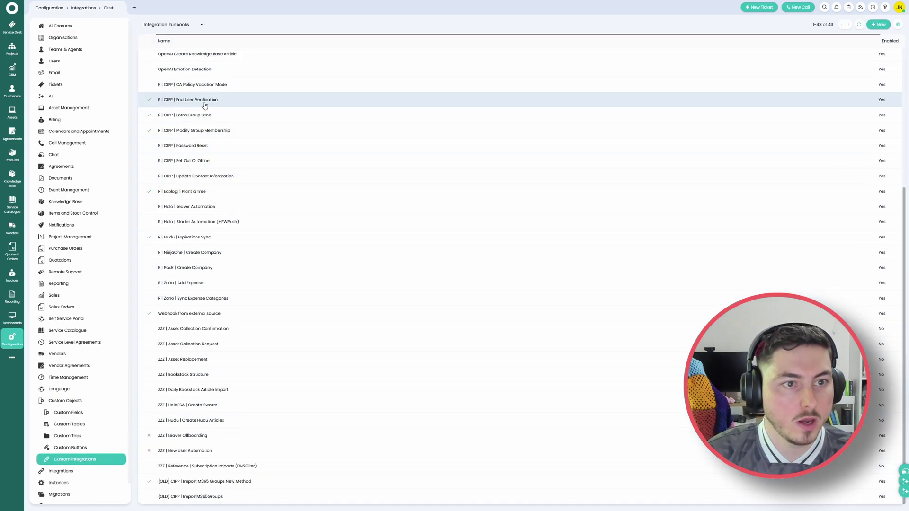
pyautogui.click(232, 102)
pyautogui.click(181, 61)
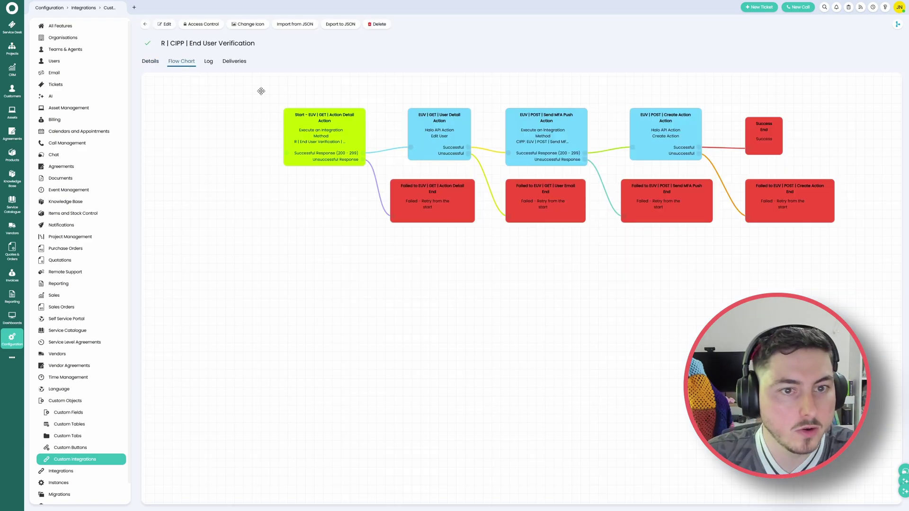
pyautogui.click(166, 24)
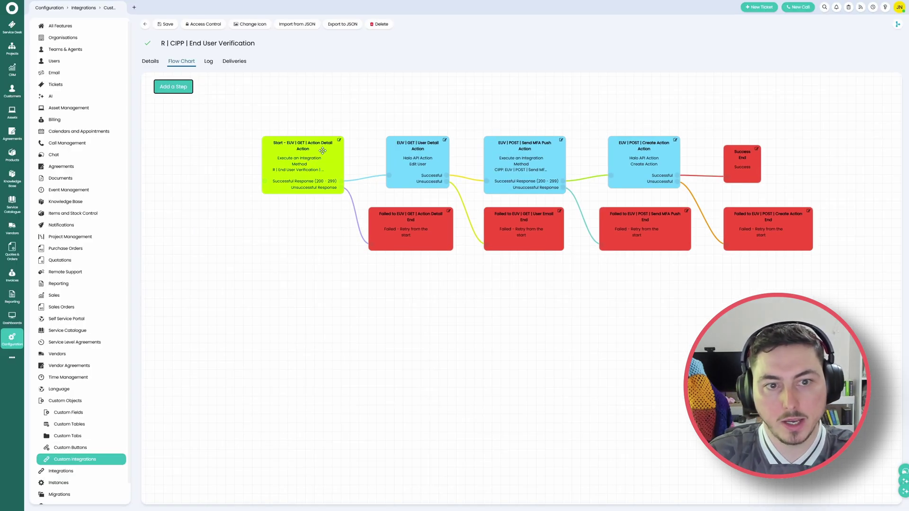
# Inspect EUV | GET | Action Detail's /actions/<<action^id>> path and EUV_UserToVerifyHaloID output variable
pyautogui.click(152, 84)
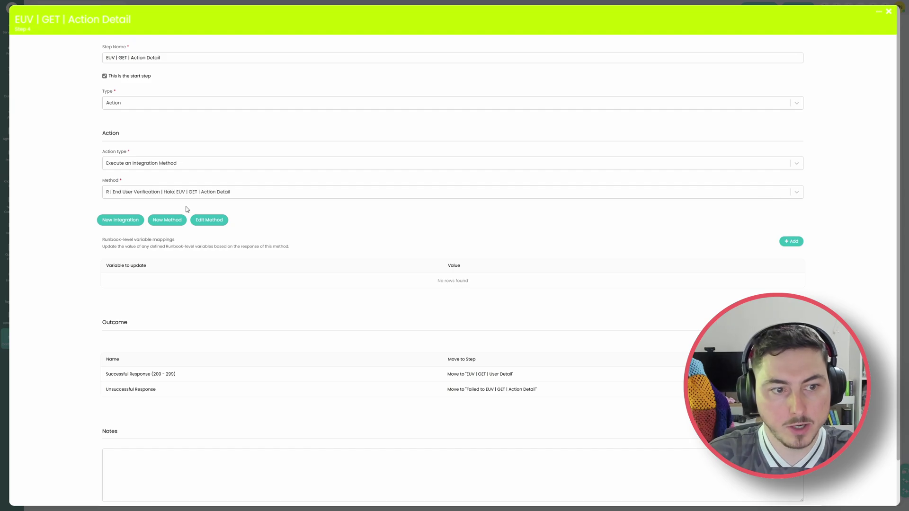
pyautogui.click(209, 220)
pyautogui.doubleClick(53, 127)
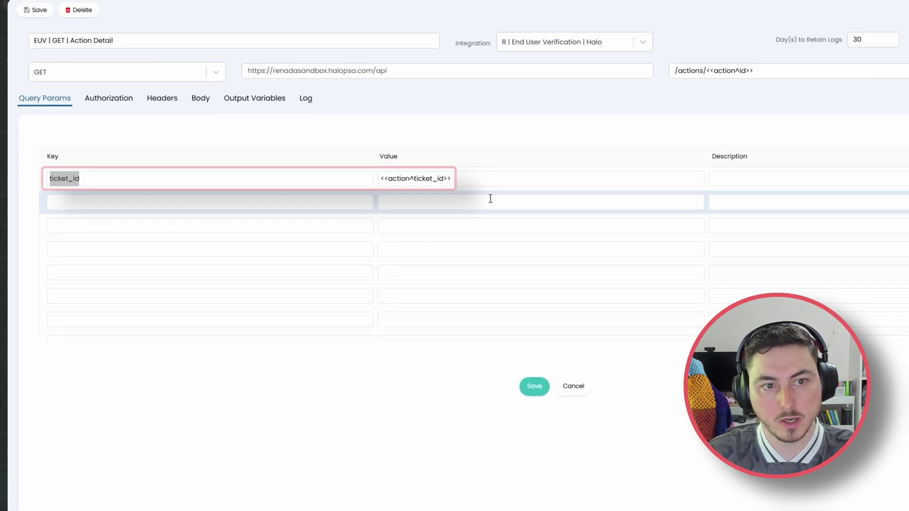
pyautogui.tripleClick(764, 71)
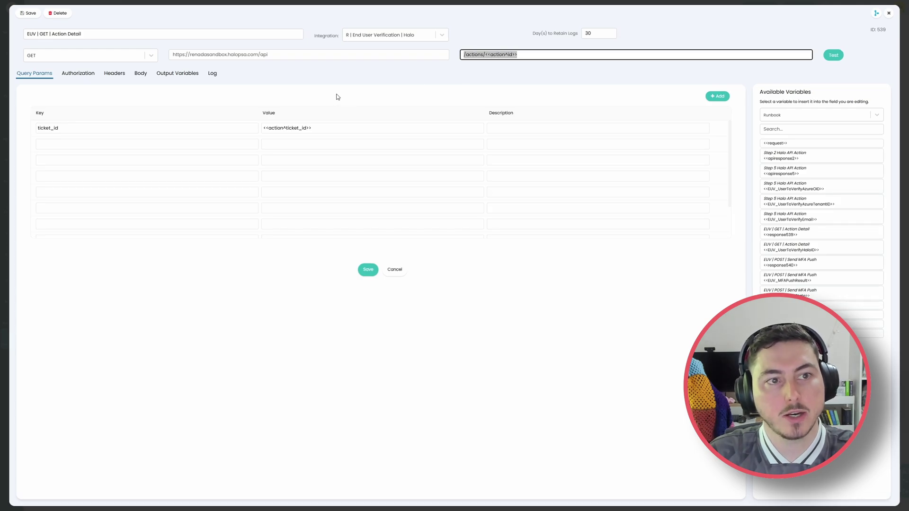
pyautogui.click(177, 73)
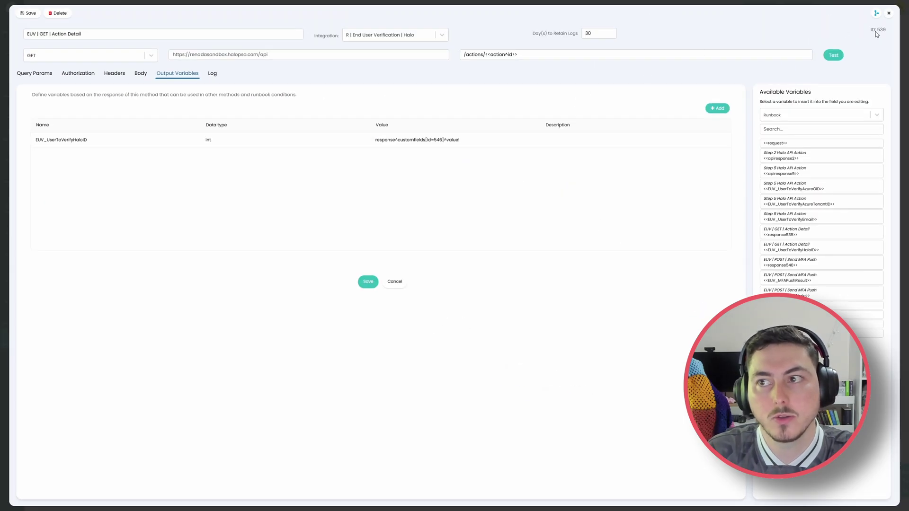
pyautogui.click(889, 12)
pyautogui.click(894, 14)
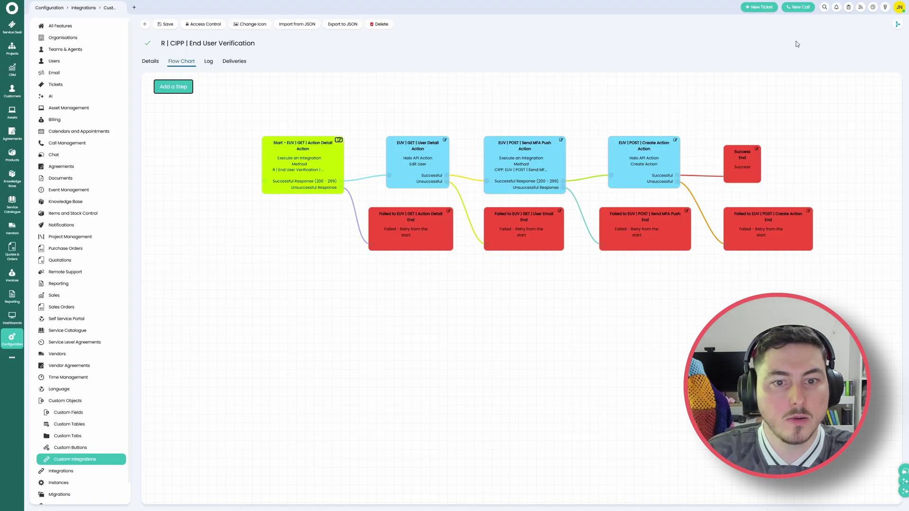
pyautogui.click(442, 141)
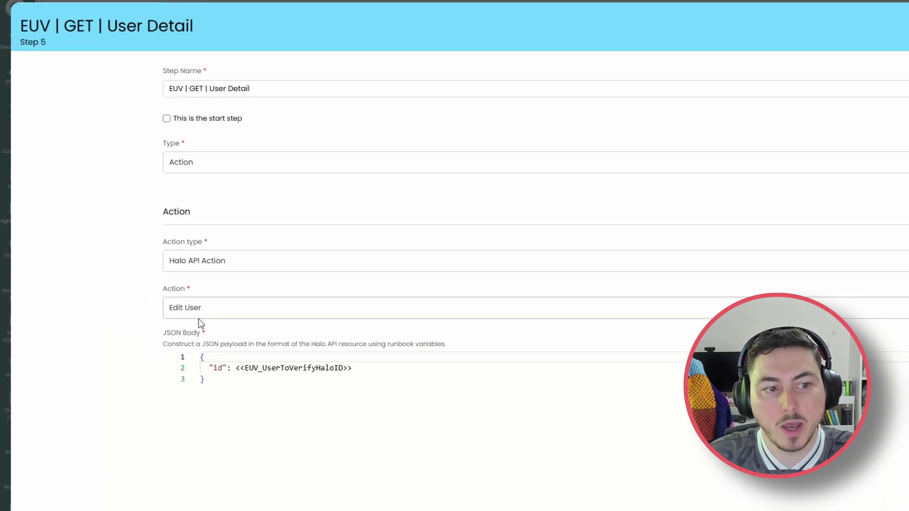
pyautogui.moveTo(382, 370); pyautogui.dragTo(208, 368)
pyautogui.click(348, 405)
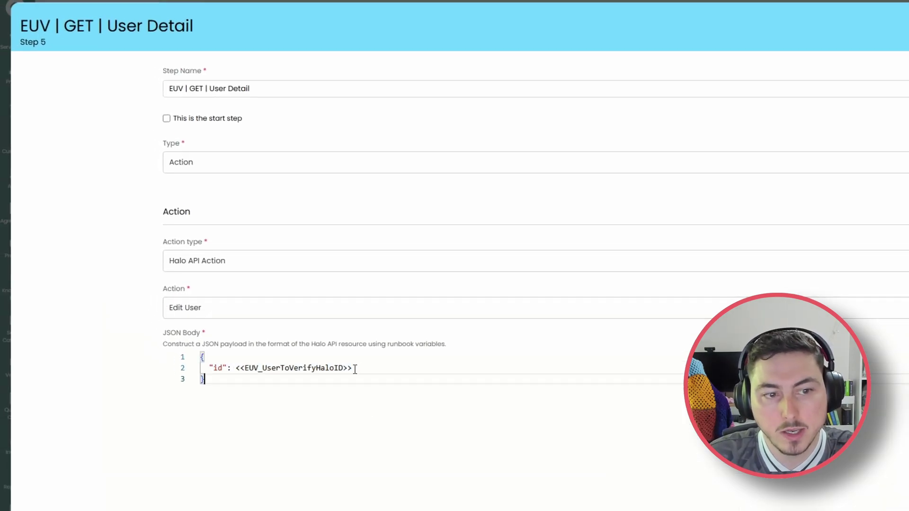
pyautogui.moveTo(356, 369); pyautogui.dragTo(235, 369)
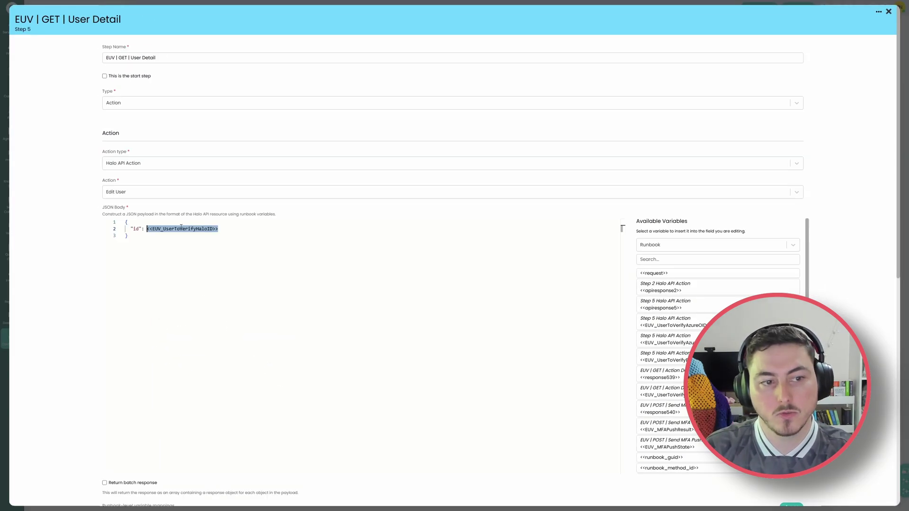
pyautogui.scroll(-3, 83, 254)
pyautogui.scroll(-9, 87, 250)
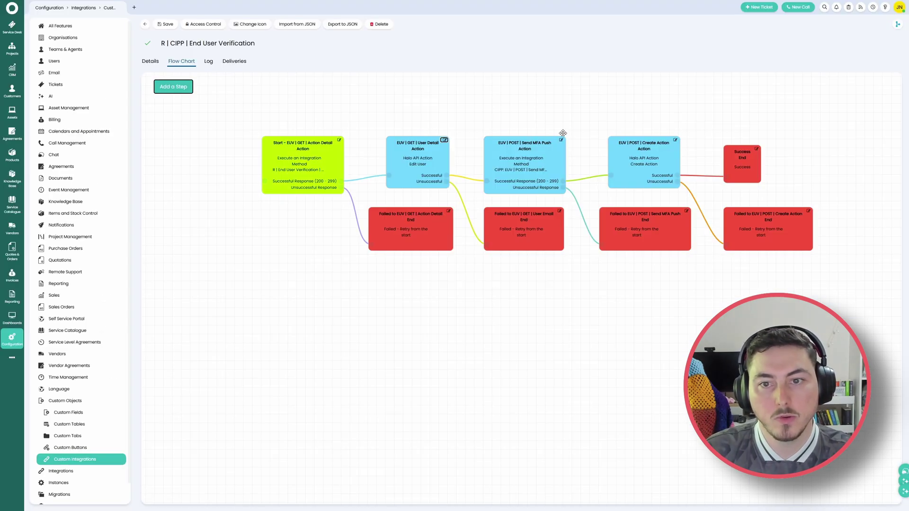
# Open the Send MFA Push step's method and select its /ExecSendPush endpoint path
pyautogui.click(518, 151)
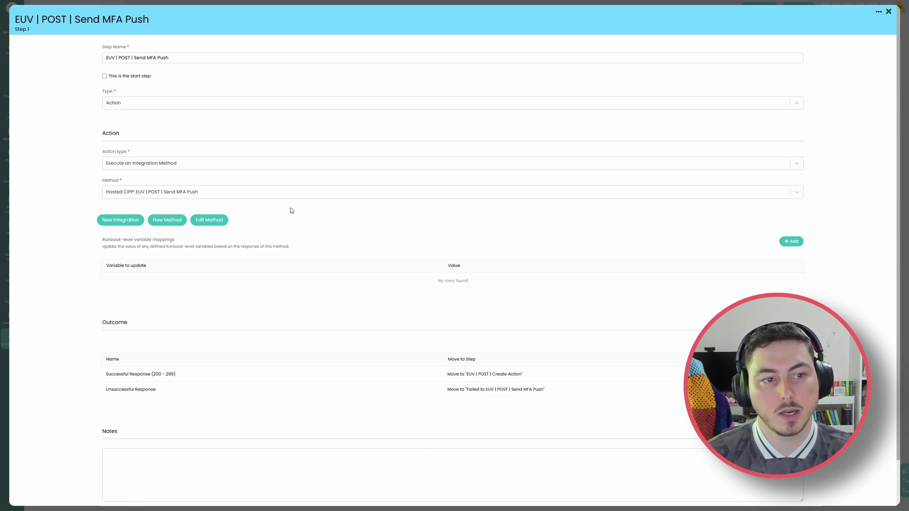
pyautogui.click(209, 220)
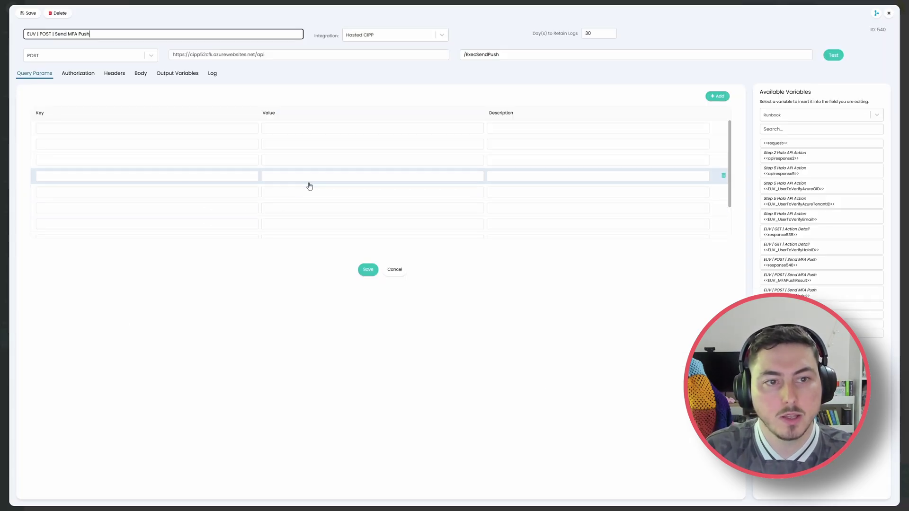
pyautogui.tripleClick(517, 56)
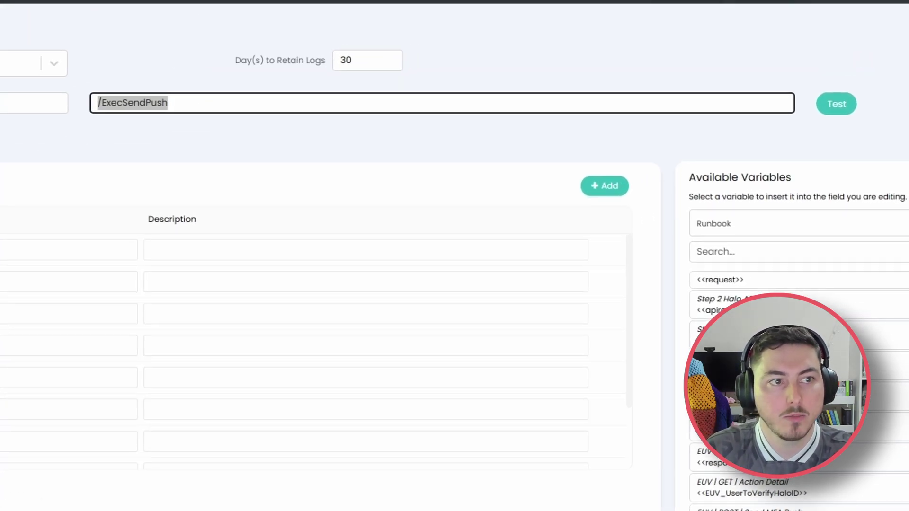
# Review the JSON body's tenantFilter (EUV_UserToVerifyAzureTenantID) and UserEmail variable references
pyautogui.click(138, 74)
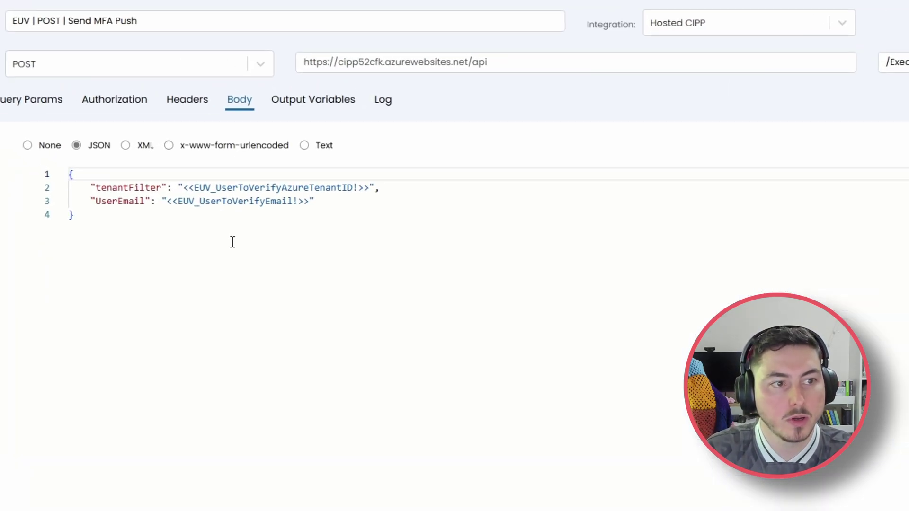
pyautogui.click(233, 242)
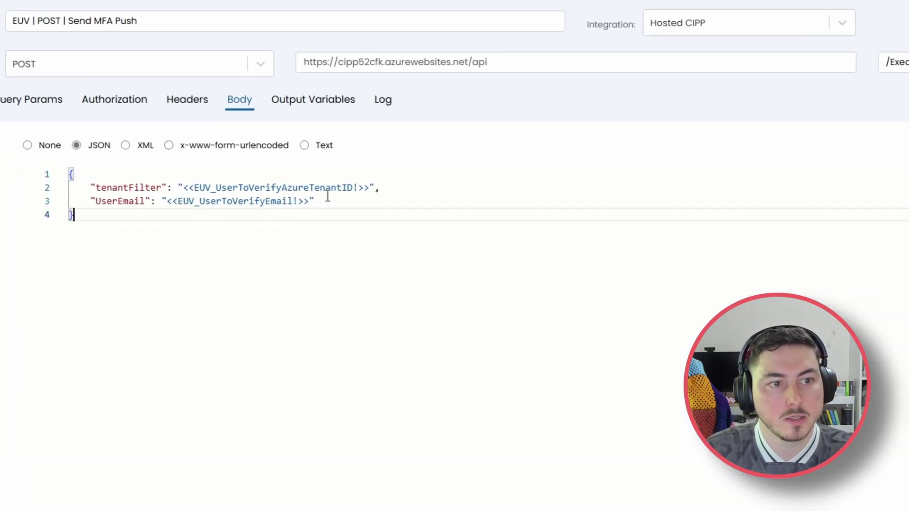
pyautogui.moveTo(378, 188); pyautogui.dragTo(183, 185)
pyautogui.doubleClick(355, 189)
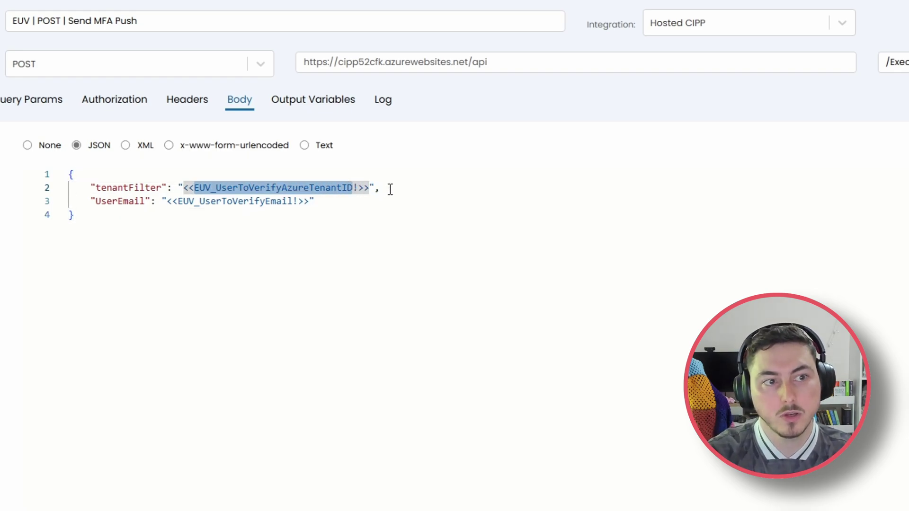
pyautogui.moveTo(296, 203); pyautogui.dragTo(183, 203)
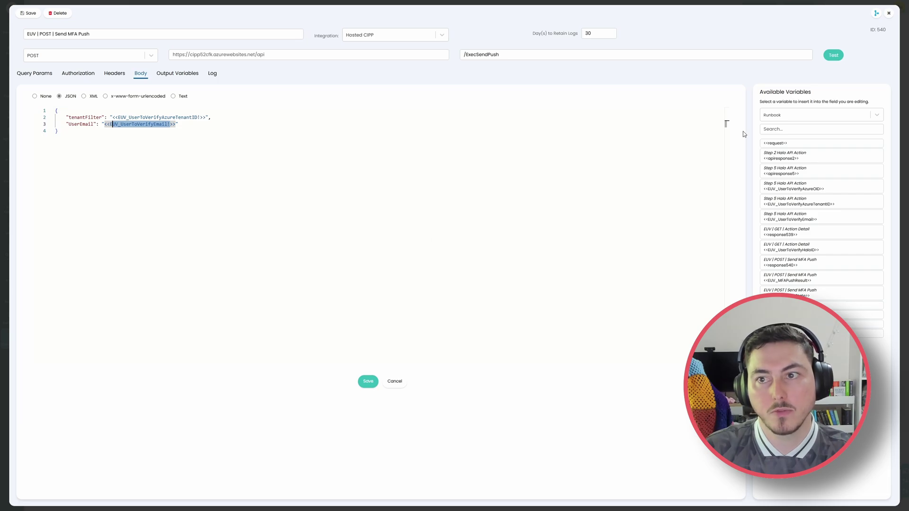
# Close the Send MFA Push dialogs and inspect the Create Action step's note_html JSON value
pyautogui.click(888, 13)
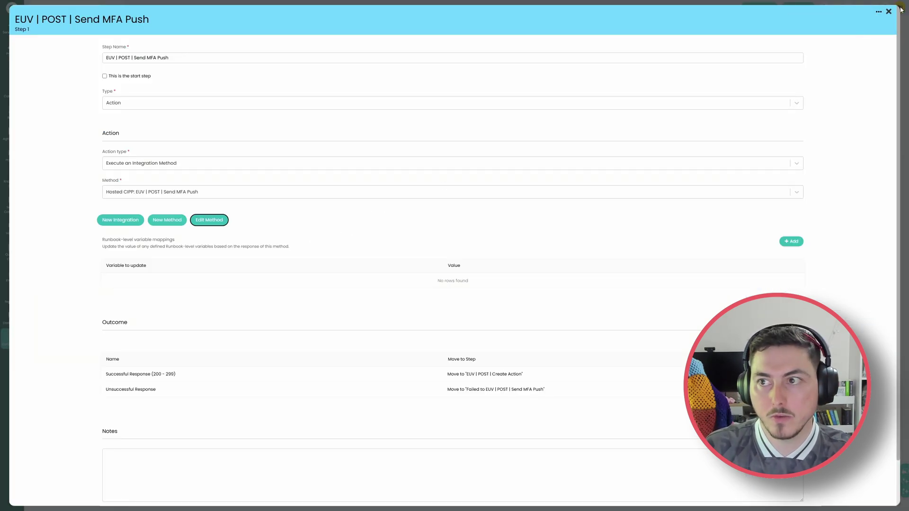
pyautogui.click(889, 11)
pyautogui.click(633, 152)
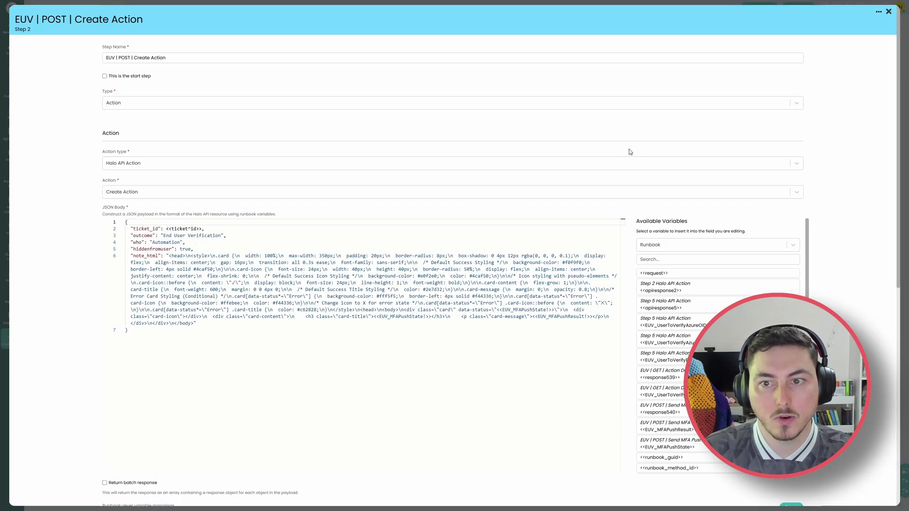
pyautogui.moveTo(219, 320); pyautogui.dragTo(169, 256)
pyautogui.click(367, 341)
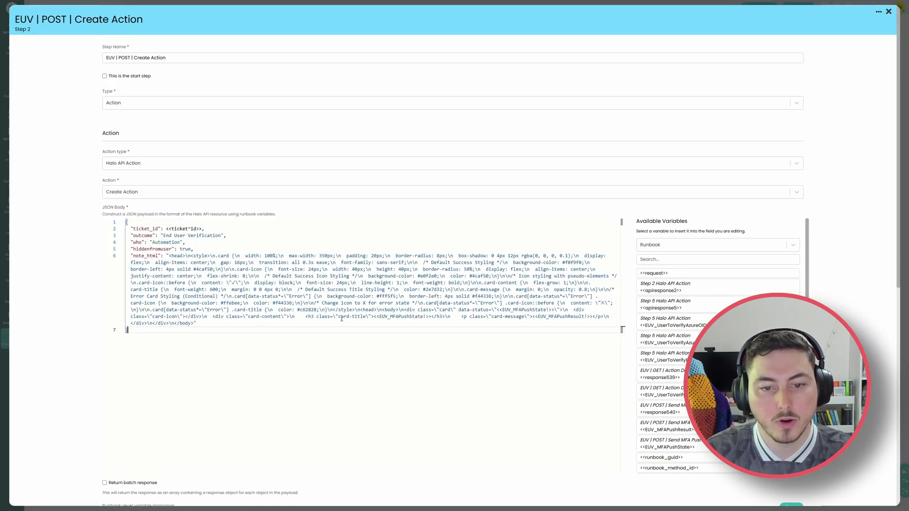
# Open the Send MFA Push method's output variables and review EUV_MFAPushResult's settings unchanged
pyautogui.click(889, 13)
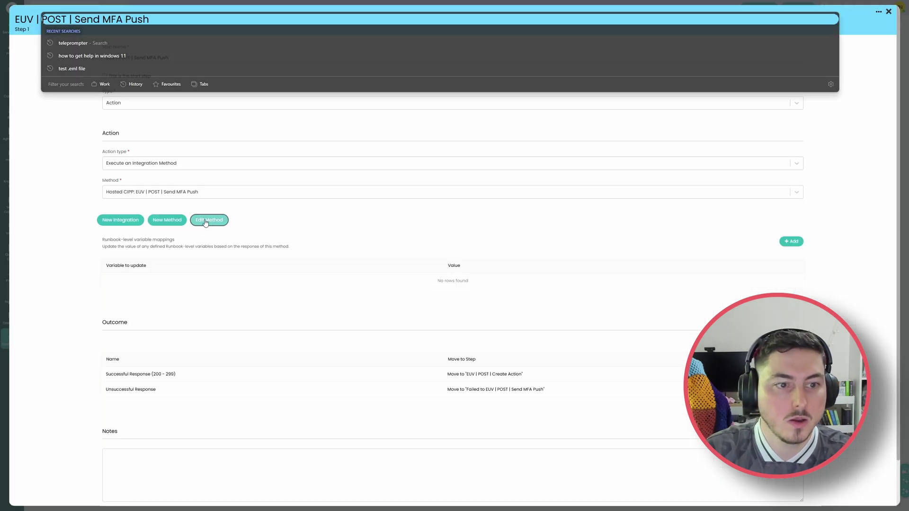
pyautogui.click(205, 221)
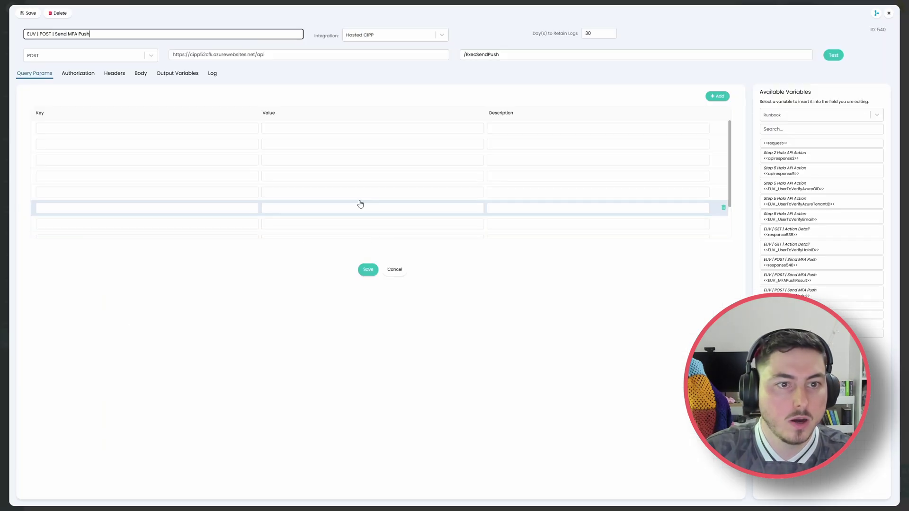
pyautogui.click(170, 72)
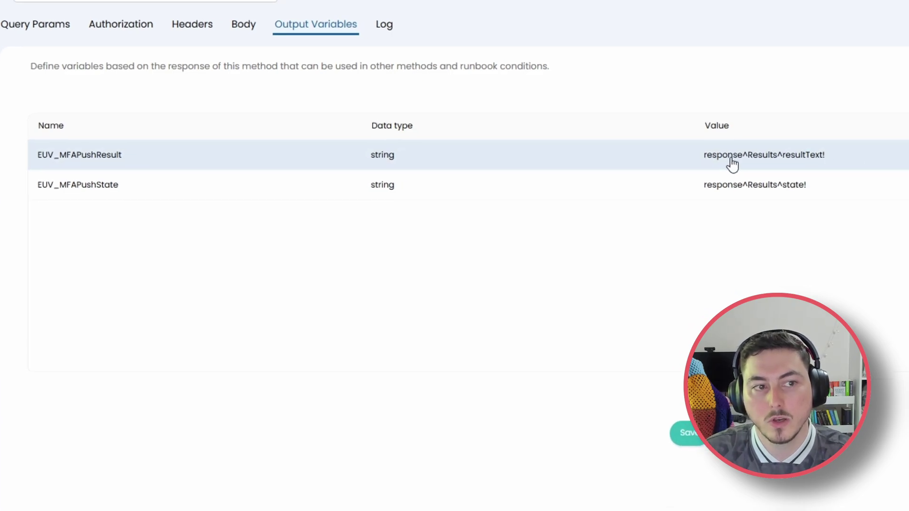
pyautogui.click(714, 141)
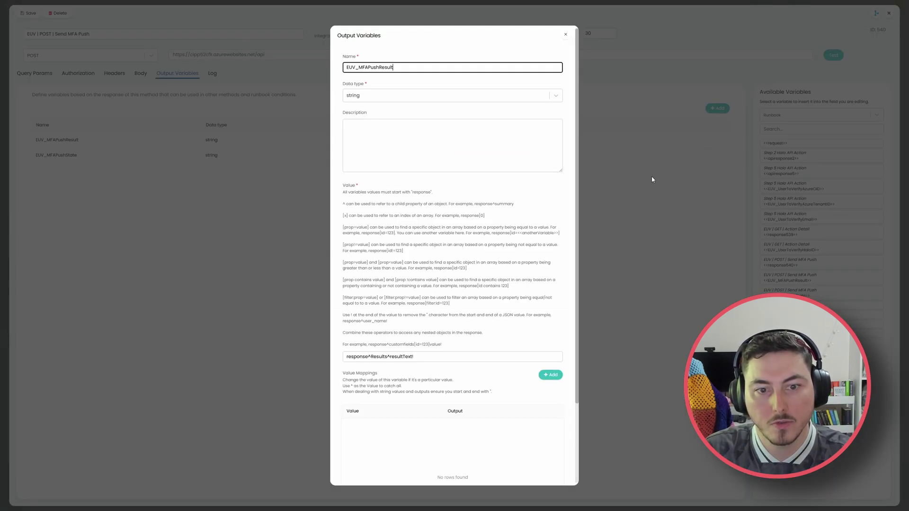
pyautogui.scroll(-3, 435, 317)
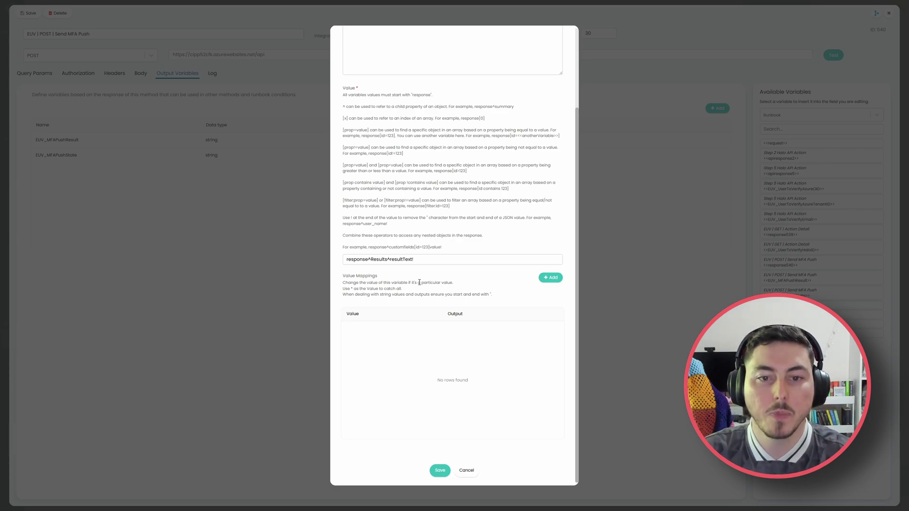
pyautogui.click(467, 470)
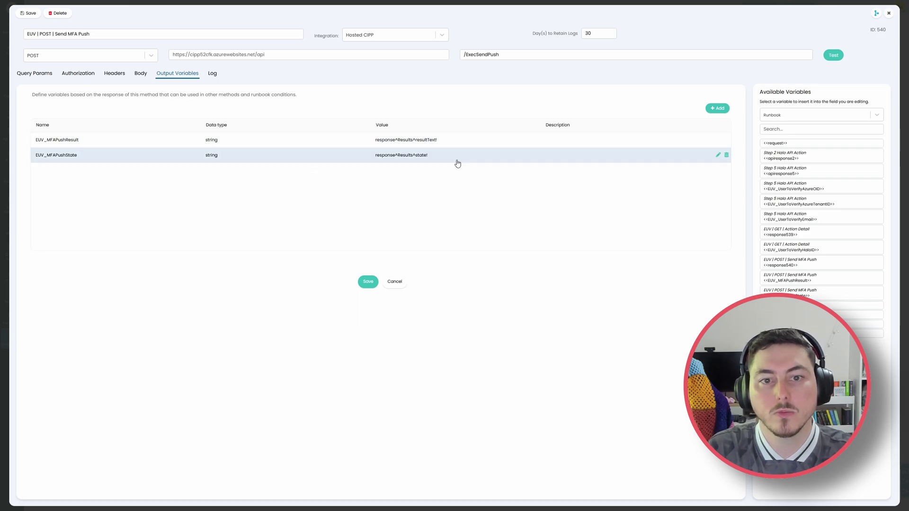
# Inspect EUV_MFAPushState's value mappings, including the error-to-Error mapping
pyautogui.click(718, 157)
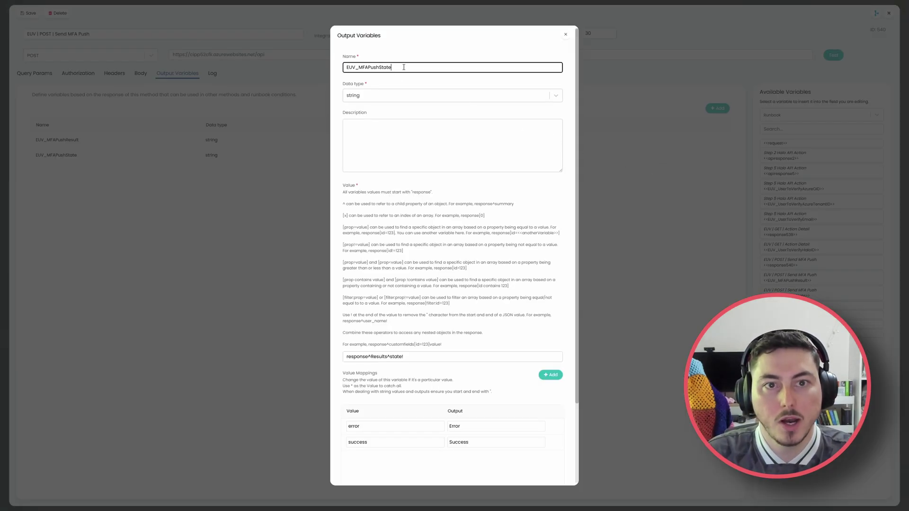
pyautogui.moveTo(404, 67); pyautogui.dragTo(366, 67)
pyautogui.click(496, 176)
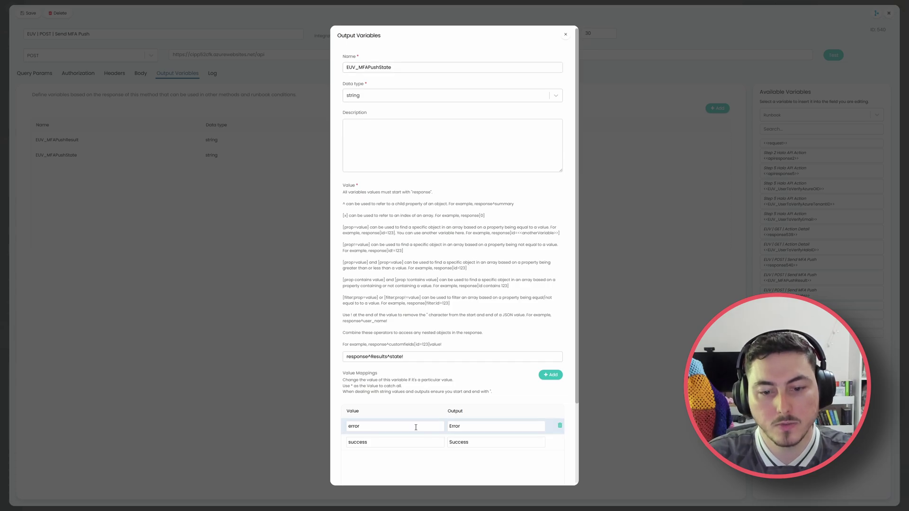
pyautogui.click(450, 427)
pyautogui.scroll(-3, 508, 242)
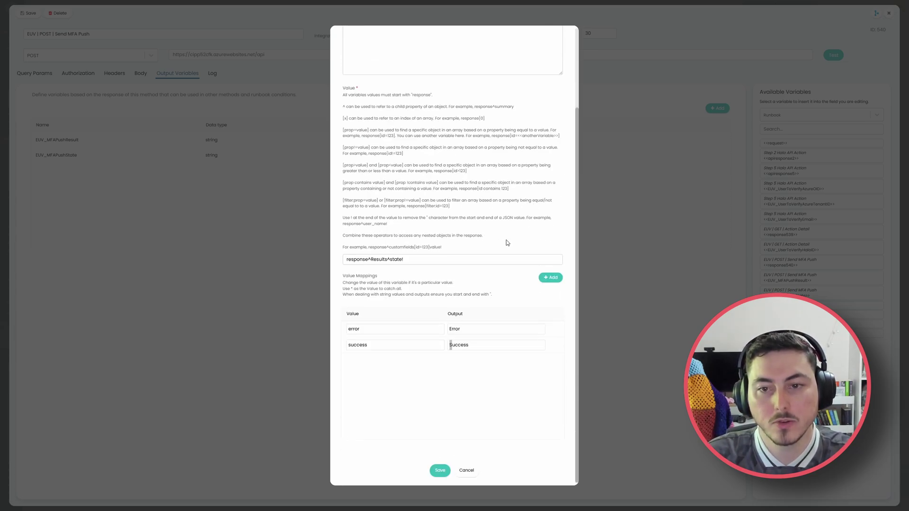
pyautogui.click(464, 471)
# Check the Create Action note_html's Error styling and its EUV_MFAPushState reference
pyautogui.click(889, 13)
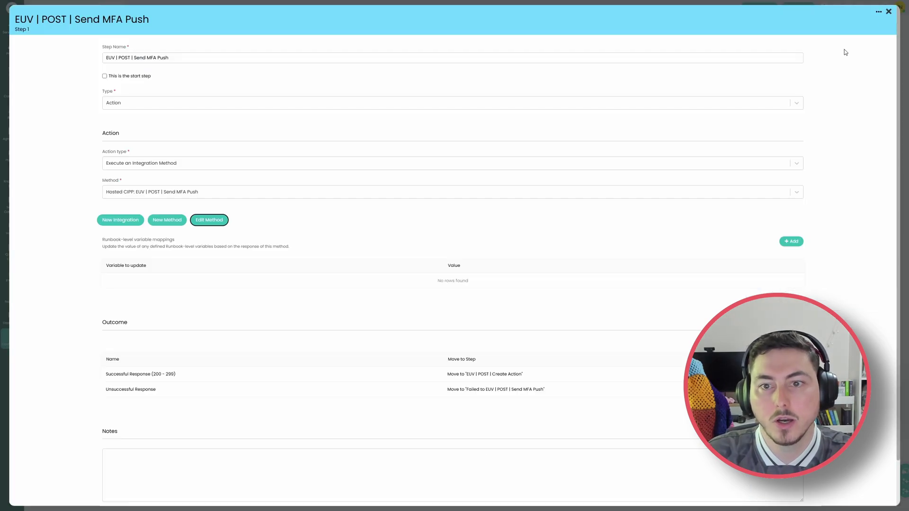
pyautogui.click(889, 13)
pyautogui.click(601, 161)
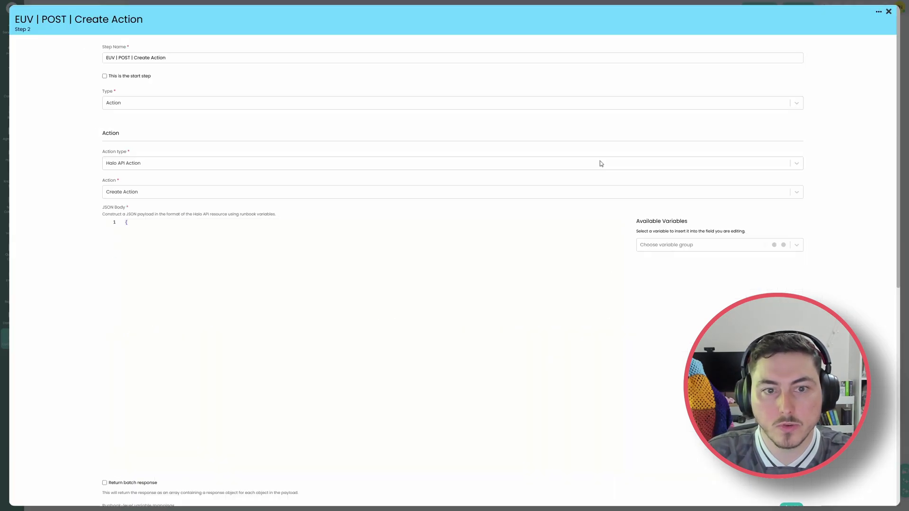
pyautogui.click(293, 298)
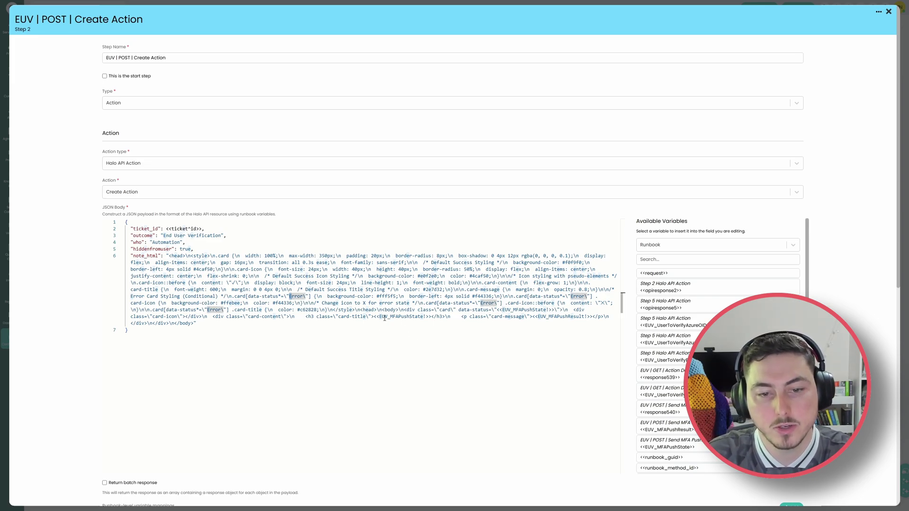
pyautogui.moveTo(373, 318); pyautogui.dragTo(429, 317)
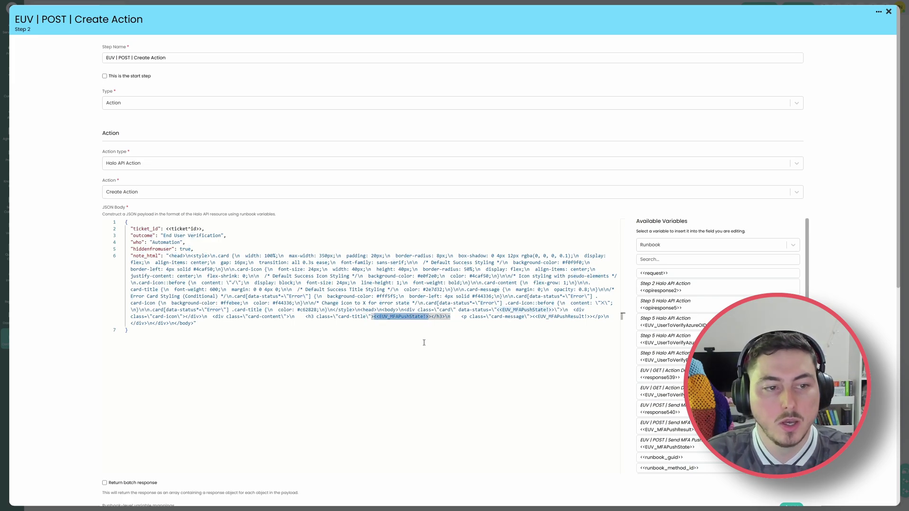
# Link Create Action's successful outcome to the Success End step on the flow chart
pyautogui.click(888, 12)
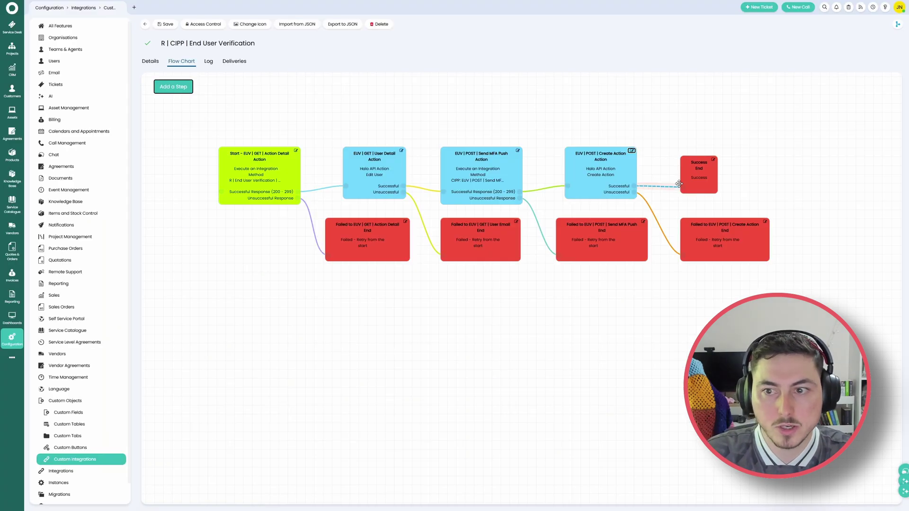
pyautogui.moveTo(679, 184); pyautogui.dragTo(681, 186)
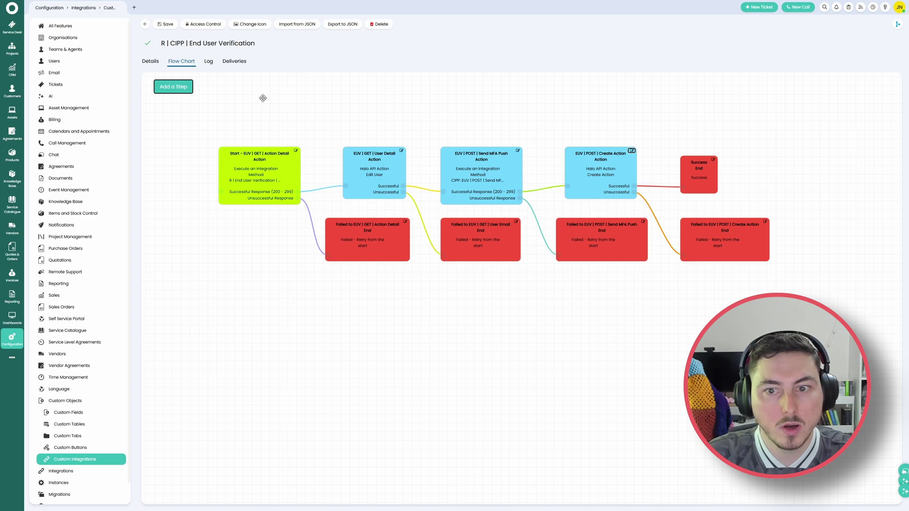